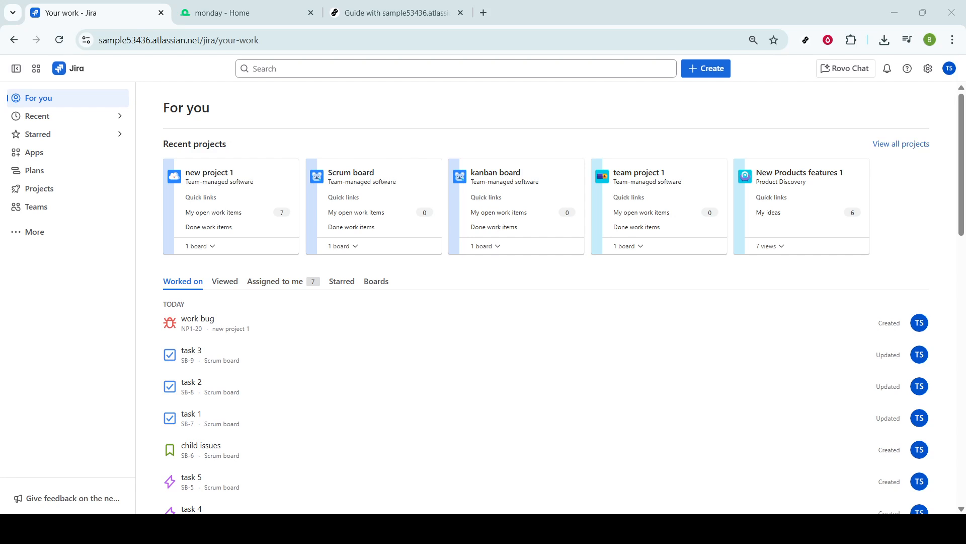
- Open the Scrum board project from the recent projects
{"action": "left_click", "coordinate": [58, 193]}
{"action": "left_click", "coordinate": [65, 225]}
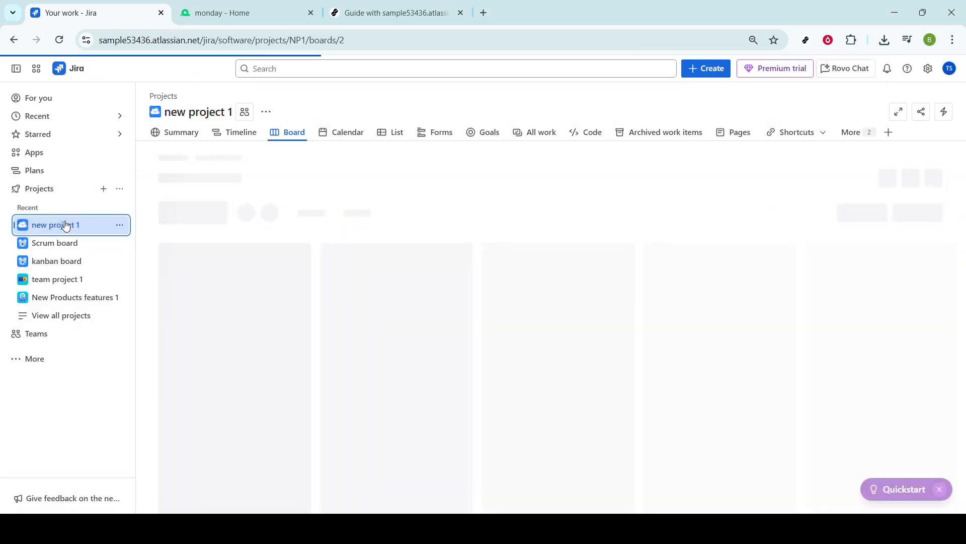
{"action": "left_click", "coordinate": [60, 242]}
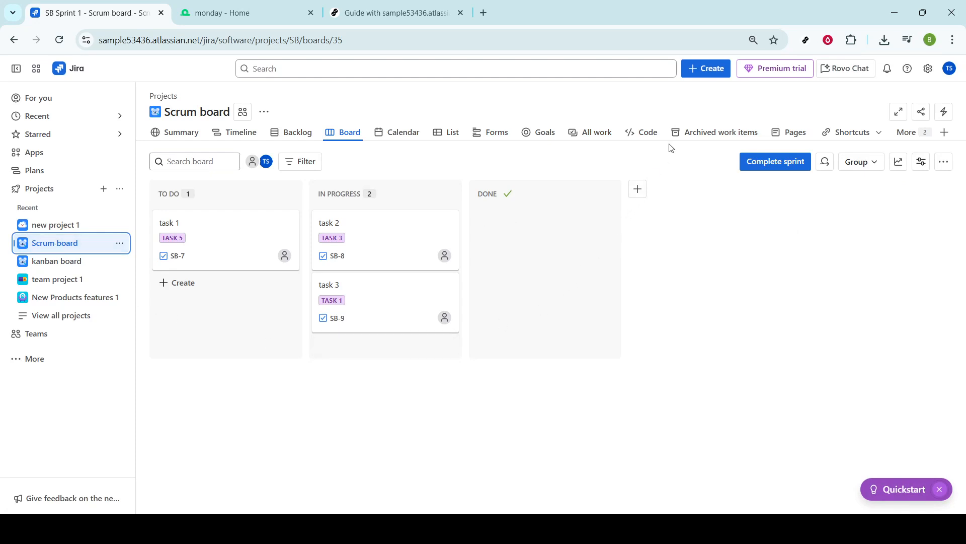
- Start a new work item in the Scrum board project with work type Story and the summary "story 1"
{"action": "left_click", "coordinate": [705, 69]}
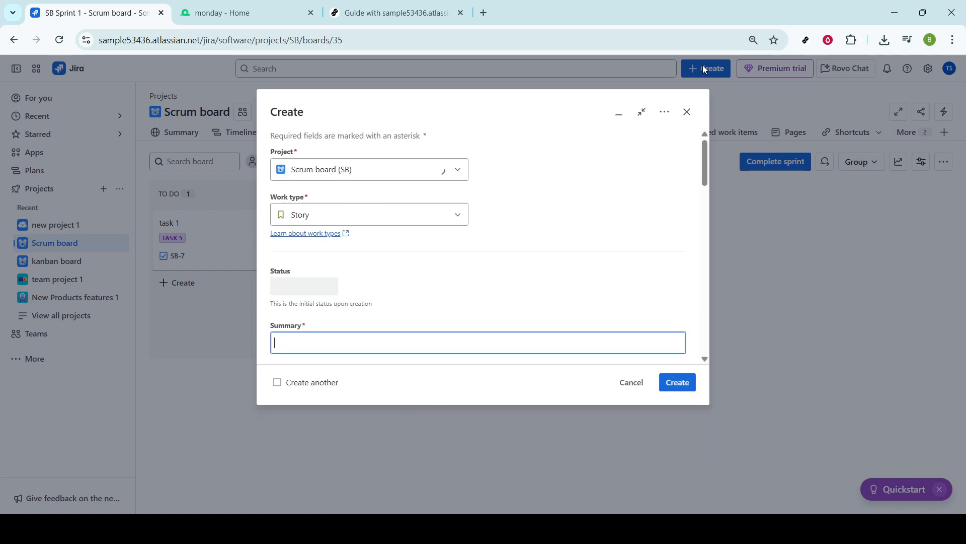
{"action": "left_click", "coordinate": [383, 218]}
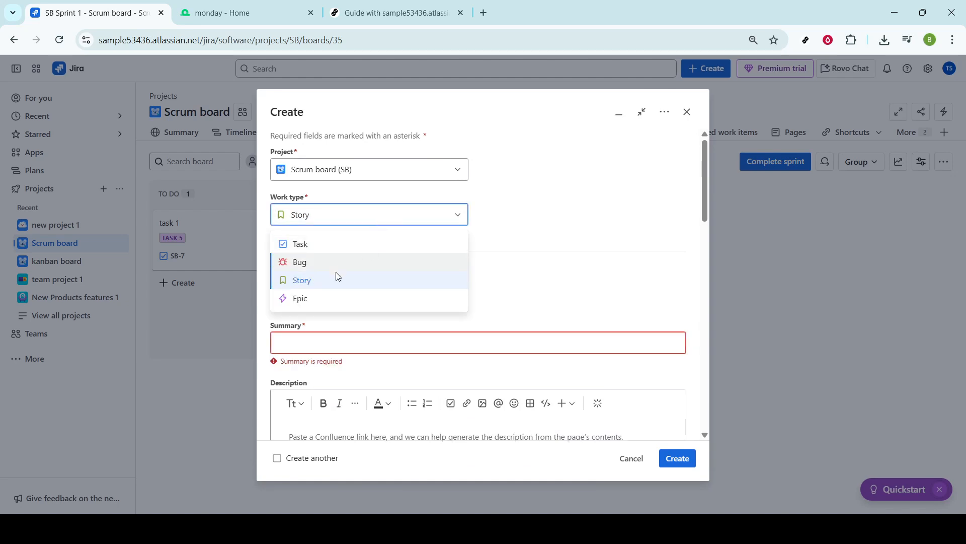
{"action": "left_click", "coordinate": [328, 286]}
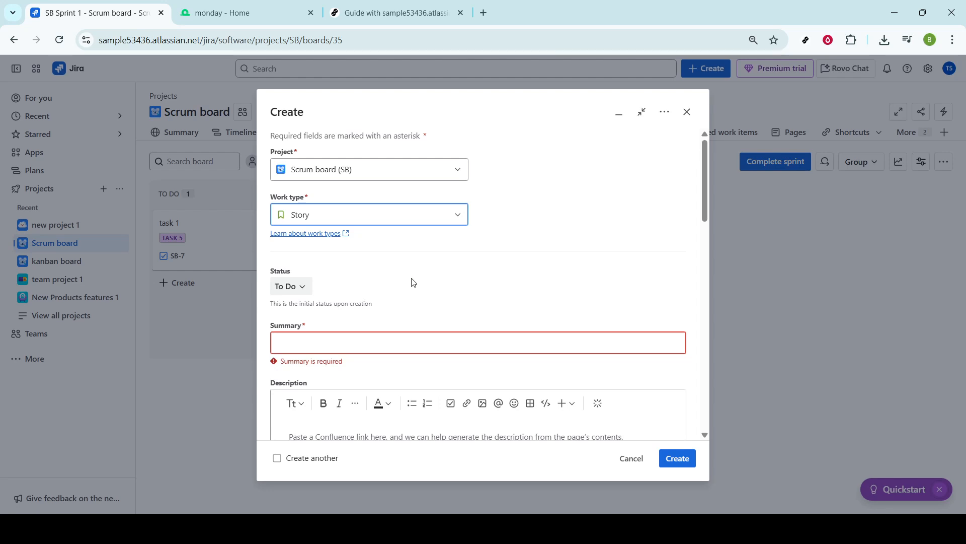
{"action": "left_click", "coordinate": [381, 337]}
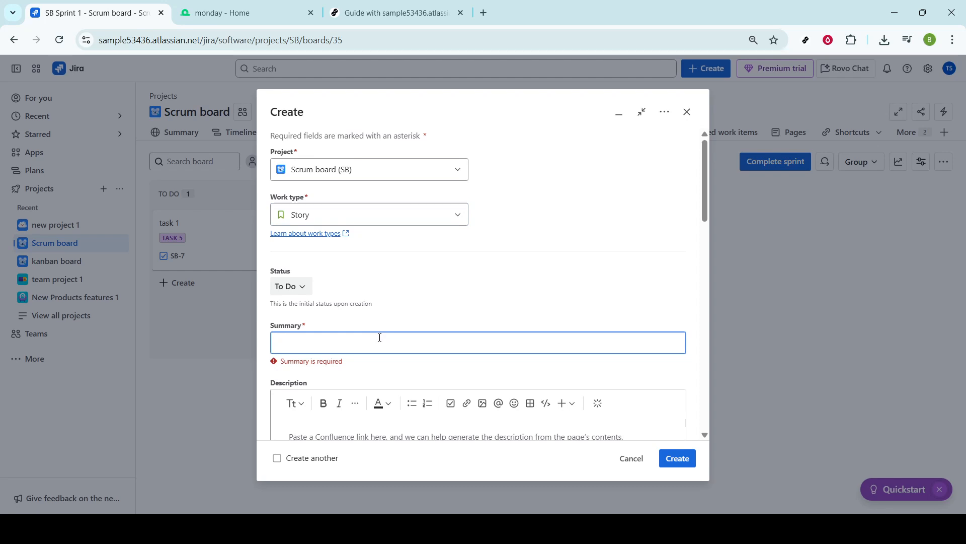
{"action": "type", "text": "story 1"}
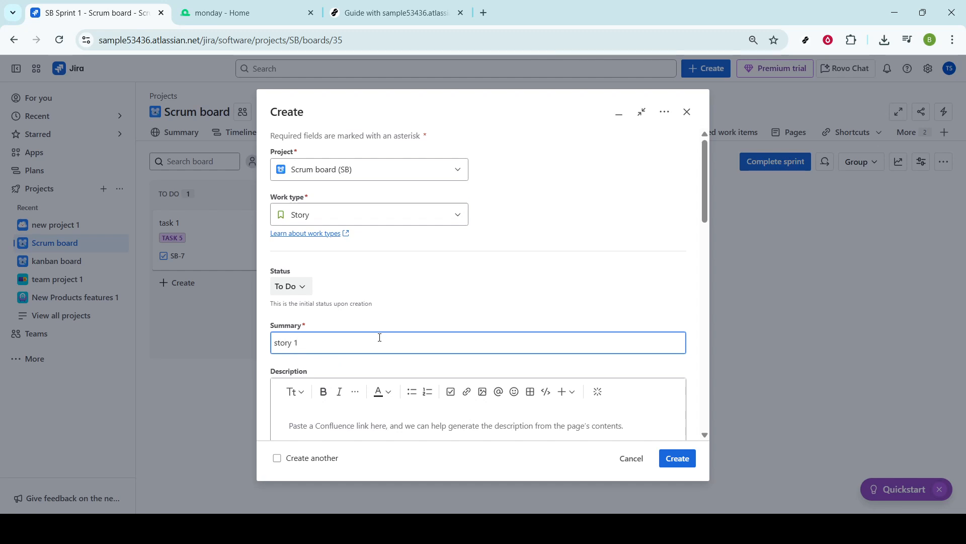
{"action": "left_click", "coordinate": [443, 306]}
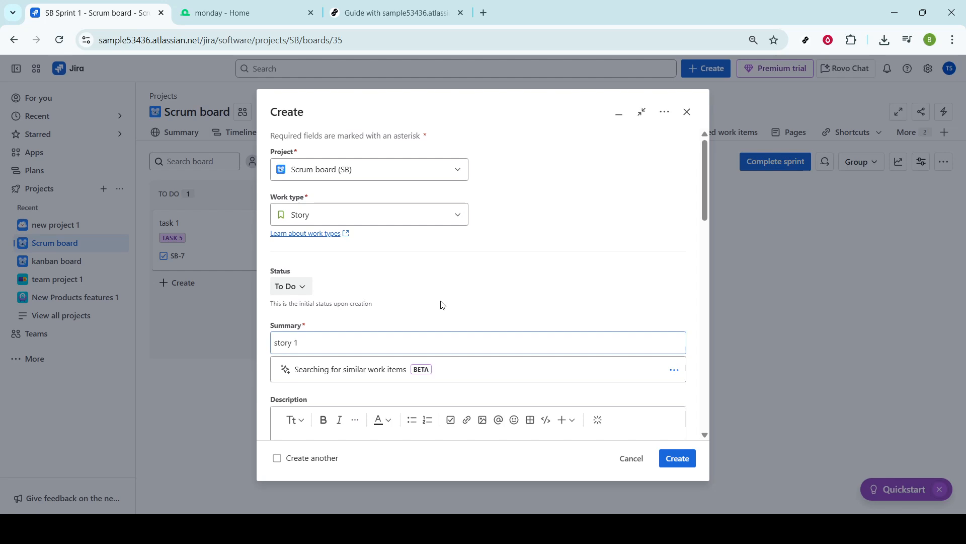
- Go through the story's remaining optional fields without filling them in and create the work item
{"action": "scroll", "coordinate": [443, 306], "scroll_direction": "down", "scroll_amount": 2}
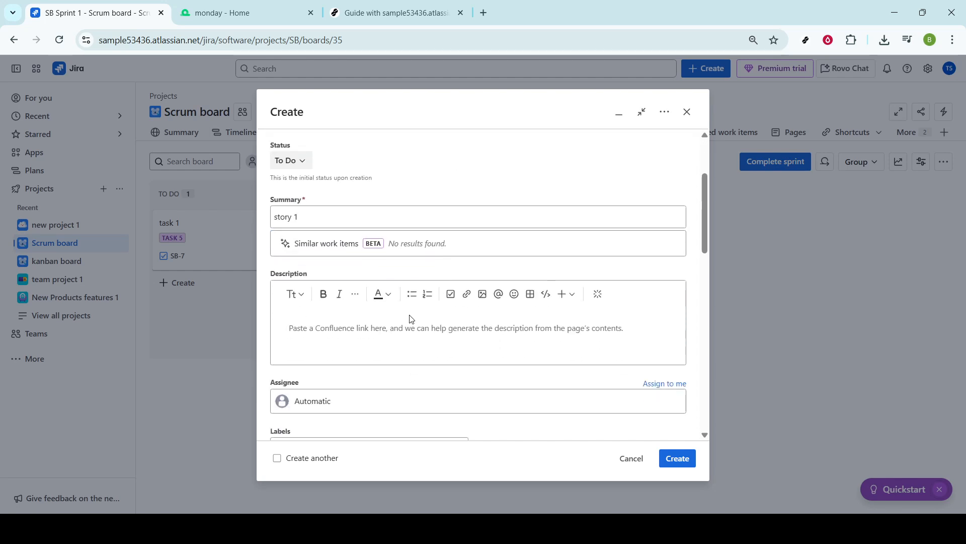
{"action": "left_click", "coordinate": [502, 322]}
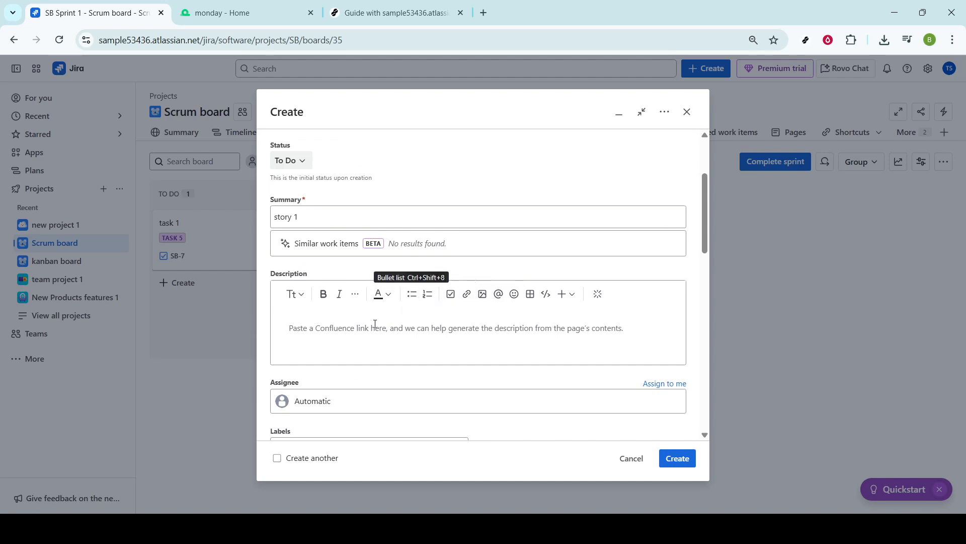
{"action": "scroll", "coordinate": [371, 326], "scroll_direction": "down", "scroll_amount": 3}
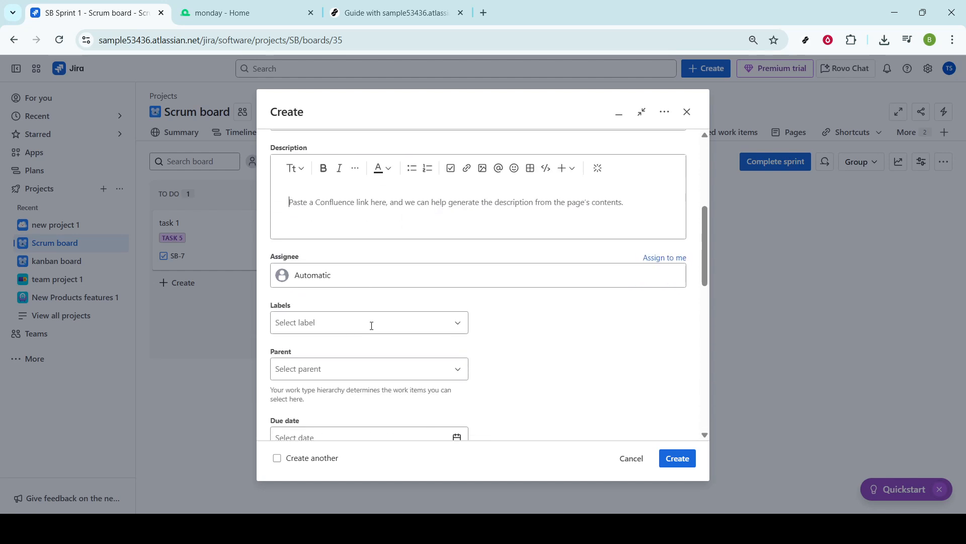
{"action": "scroll", "coordinate": [371, 330], "scroll_direction": "down", "scroll_amount": 2}
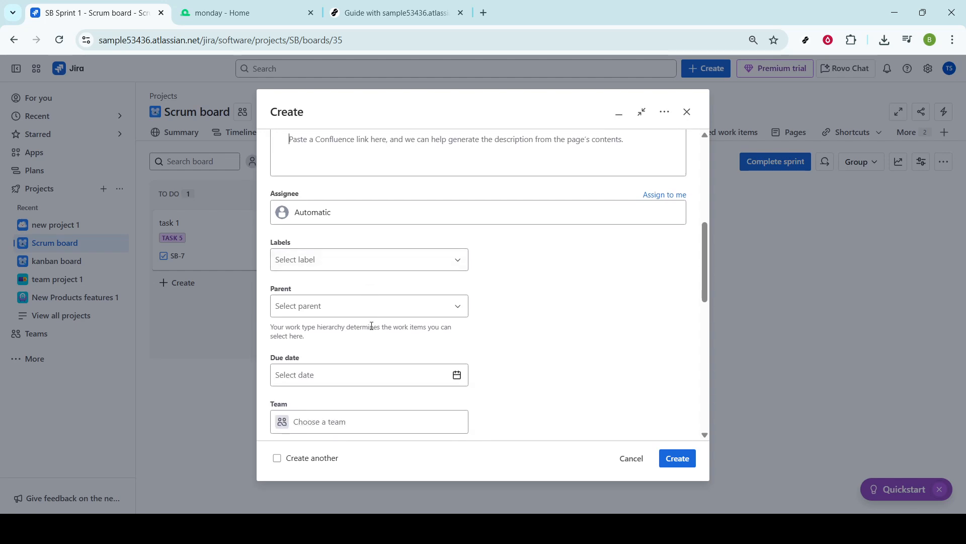
{"action": "scroll", "coordinate": [371, 326], "scroll_direction": "down", "scroll_amount": 5}
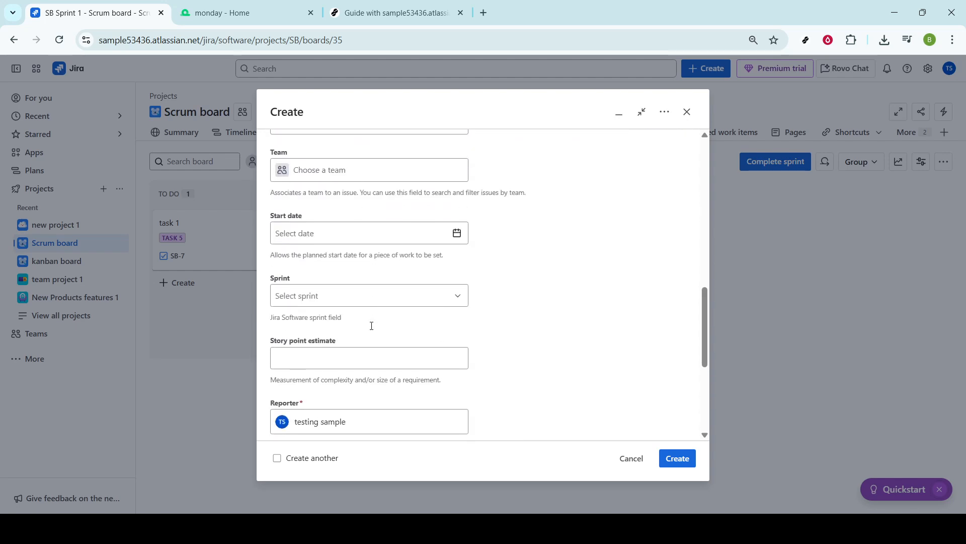
{"action": "scroll", "coordinate": [372, 326], "scroll_direction": "down", "scroll_amount": 4}
{"action": "scroll", "coordinate": [372, 330], "scroll_direction": "down", "scroll_amount": 1}
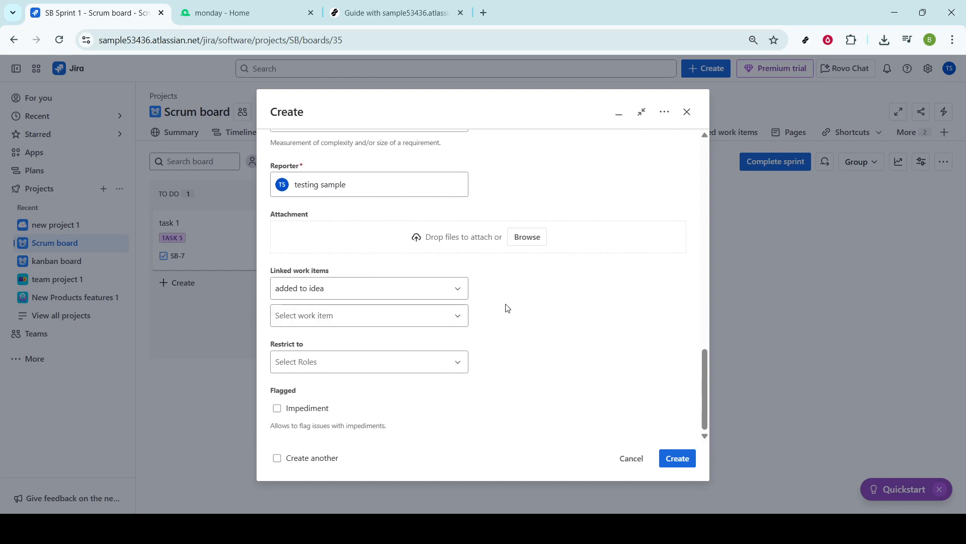
{"action": "left_click", "coordinate": [682, 459]}
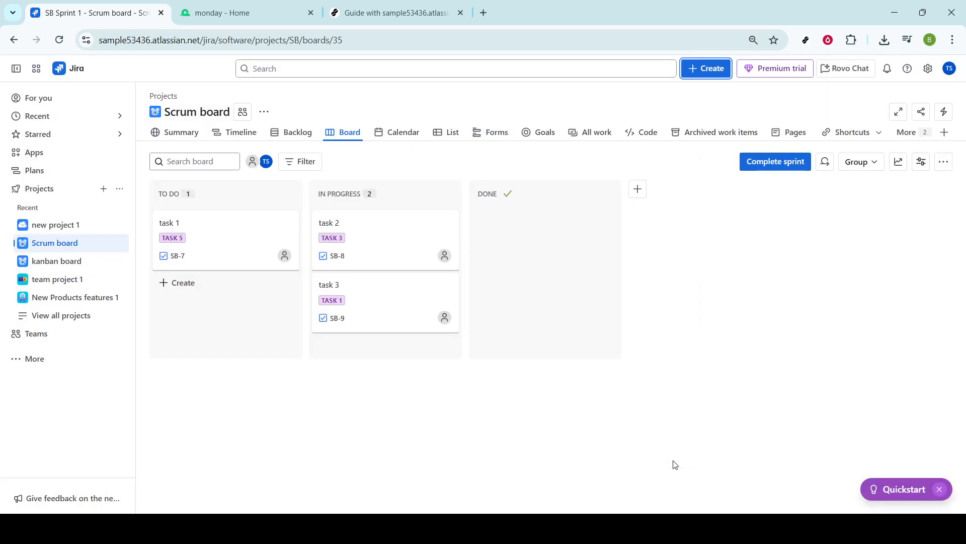
- Open the Scrum board backlog, dismiss the notification and look for story 1 in the backlog list
{"action": "left_click", "coordinate": [297, 130]}
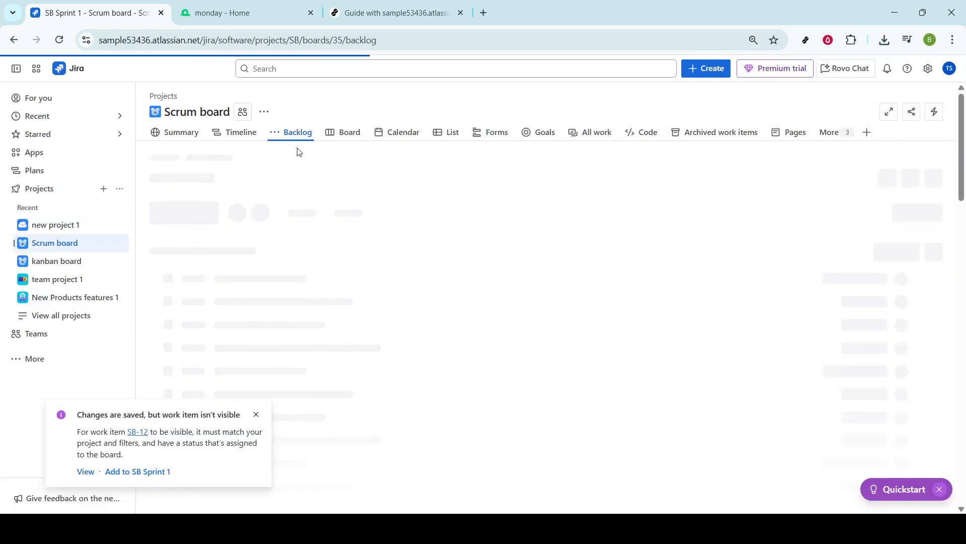
{"action": "left_click", "coordinate": [257, 414]}
{"action": "scroll", "coordinate": [346, 396], "scroll_direction": "down", "scroll_amount": 1}
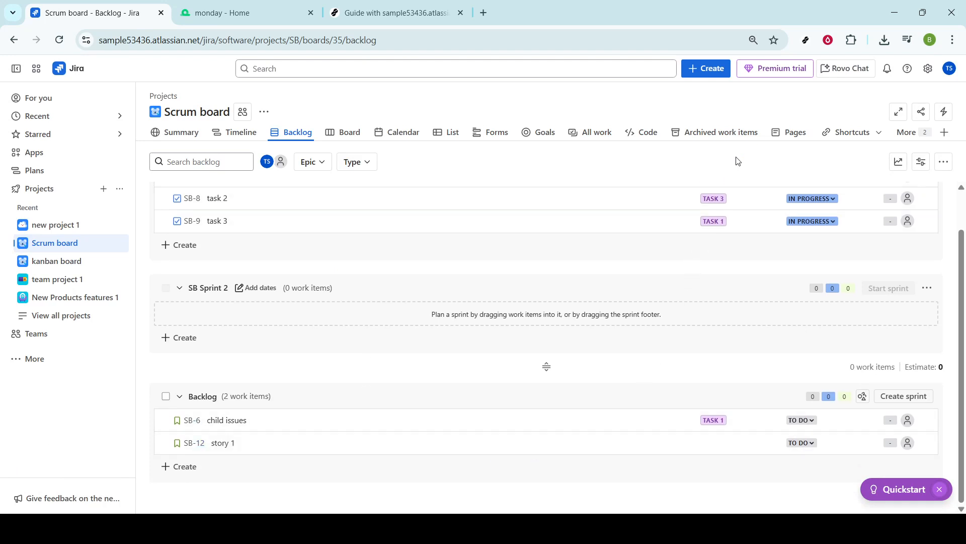
- Start another work item in the Scrum board project and set its work type to Task
{"action": "left_click", "coordinate": [706, 68]}
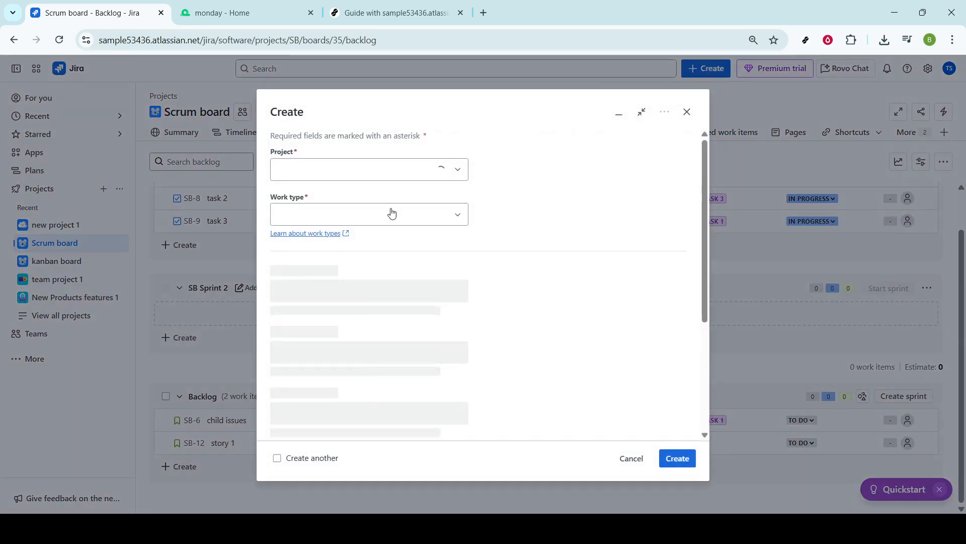
{"action": "left_click", "coordinate": [391, 221]}
{"action": "left_click", "coordinate": [388, 218]}
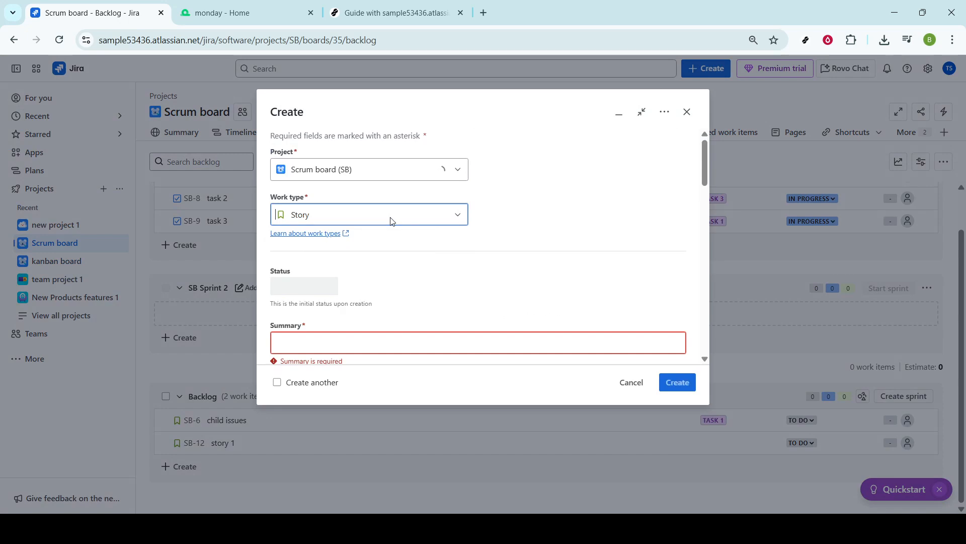
{"action": "left_click", "coordinate": [362, 219]}
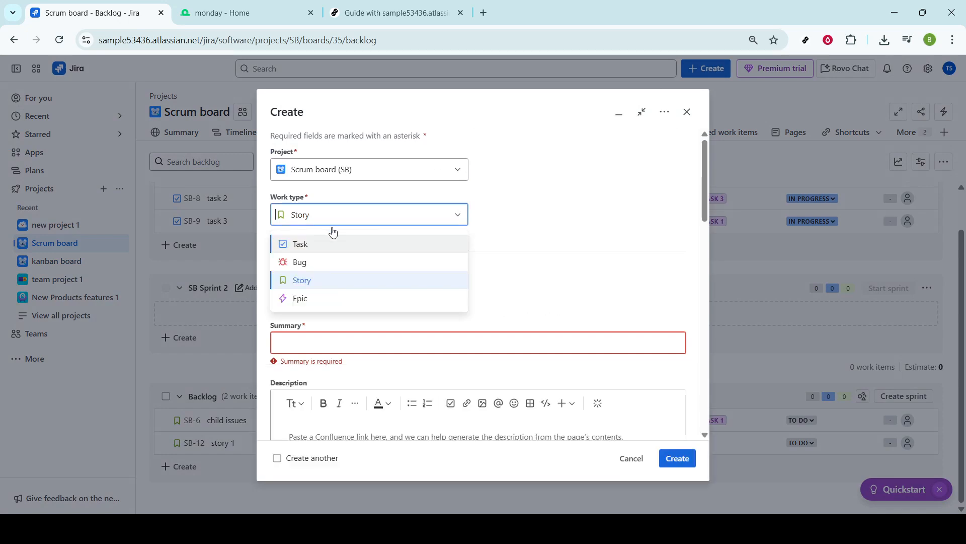
{"action": "left_click", "coordinate": [315, 236]}
{"action": "left_click", "coordinate": [320, 222]}
{"action": "left_click", "coordinate": [309, 243]}
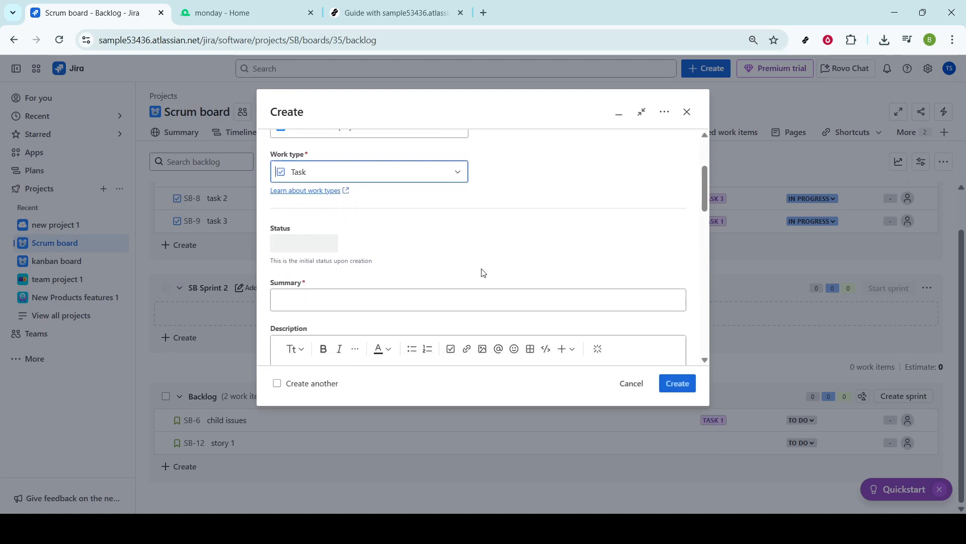
- Enter "task 1" as the summary of the new task and leave its description empty
{"action": "scroll", "coordinate": [416, 295], "scroll_direction": "down", "scroll_amount": 1}
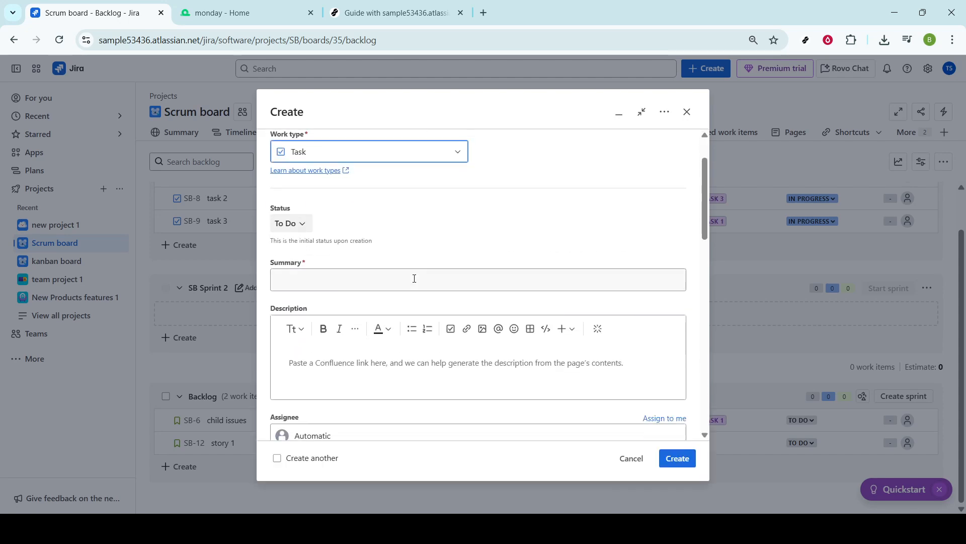
{"action": "left_click", "coordinate": [414, 279]}
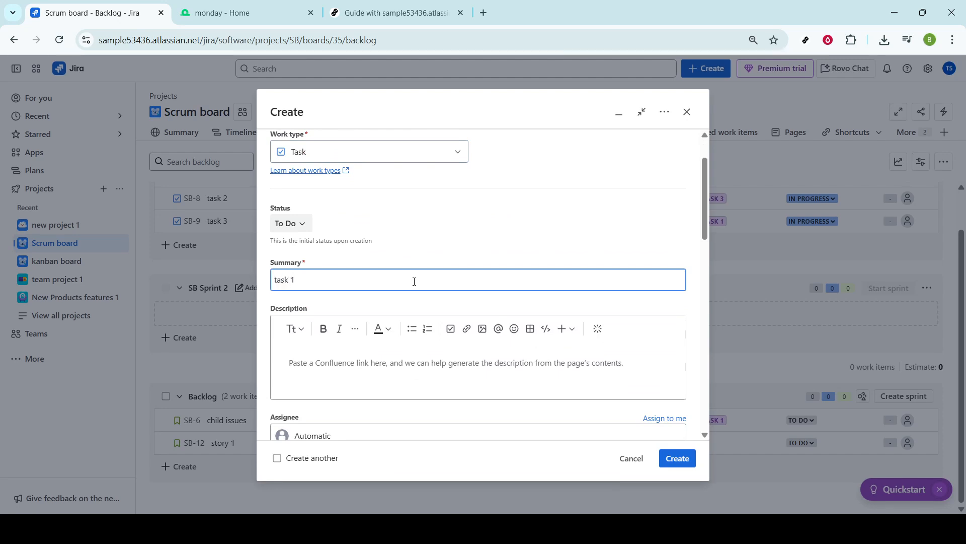
{"action": "left_click", "coordinate": [469, 393]}
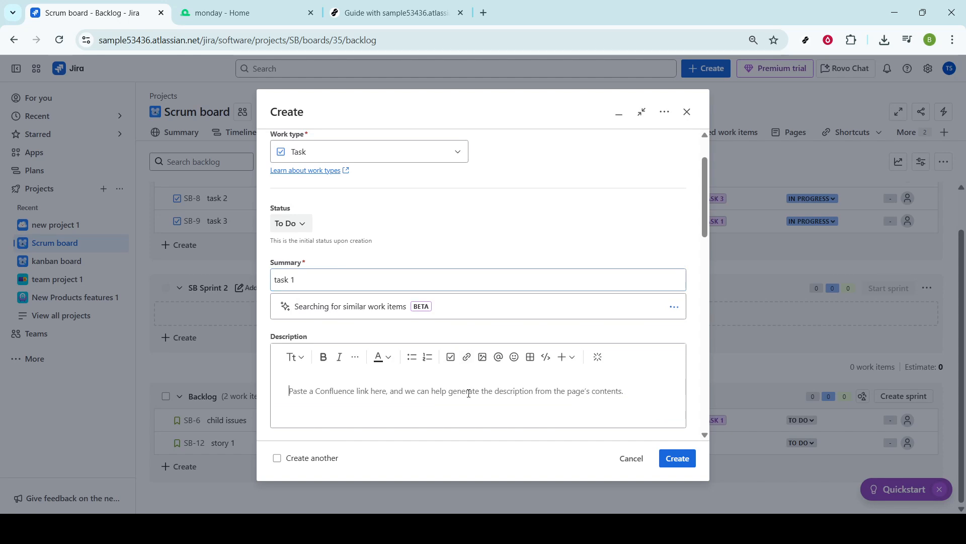
- Go through the task's remaining optional fields without filling them in, create the work item, and dismiss the creation notification
{"action": "scroll", "coordinate": [478, 372], "scroll_direction": "down", "scroll_amount": 2}
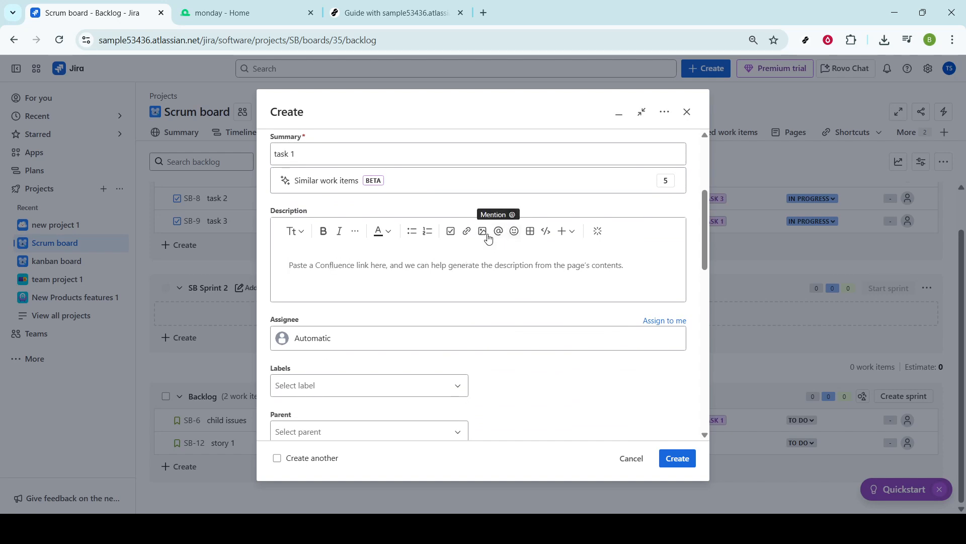
{"action": "scroll", "coordinate": [473, 337], "scroll_direction": "down", "scroll_amount": 4}
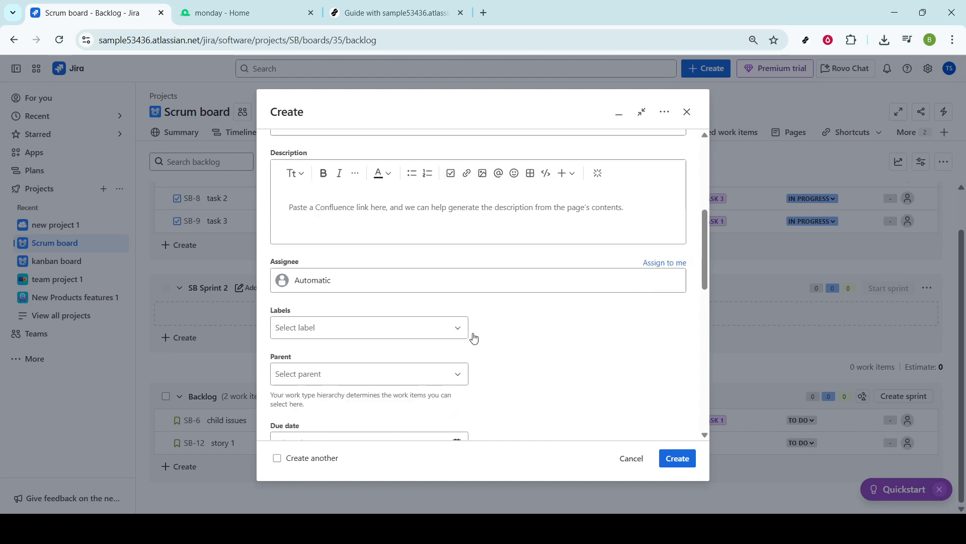
{"action": "scroll", "coordinate": [473, 337], "scroll_direction": "down", "scroll_amount": 4}
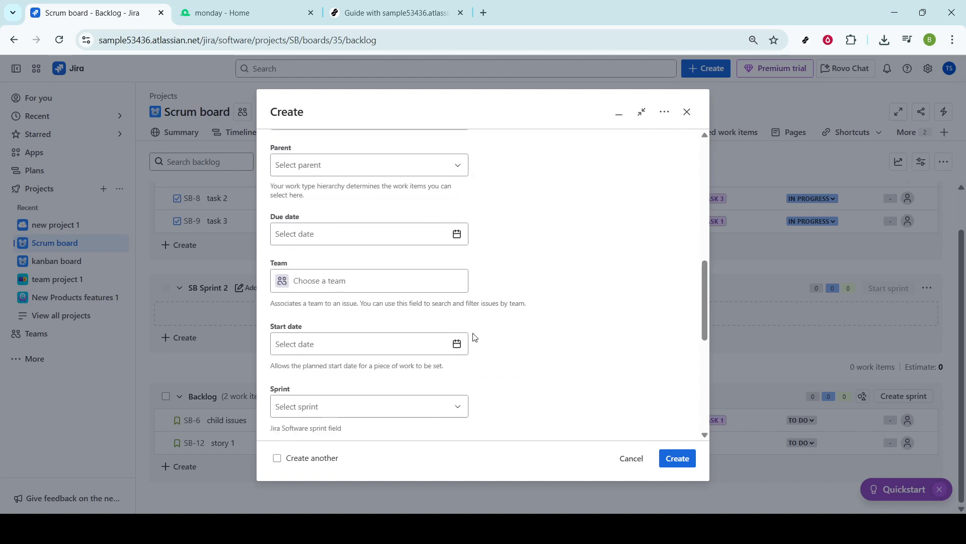
{"action": "scroll", "coordinate": [473, 336], "scroll_direction": "down", "scroll_amount": 2}
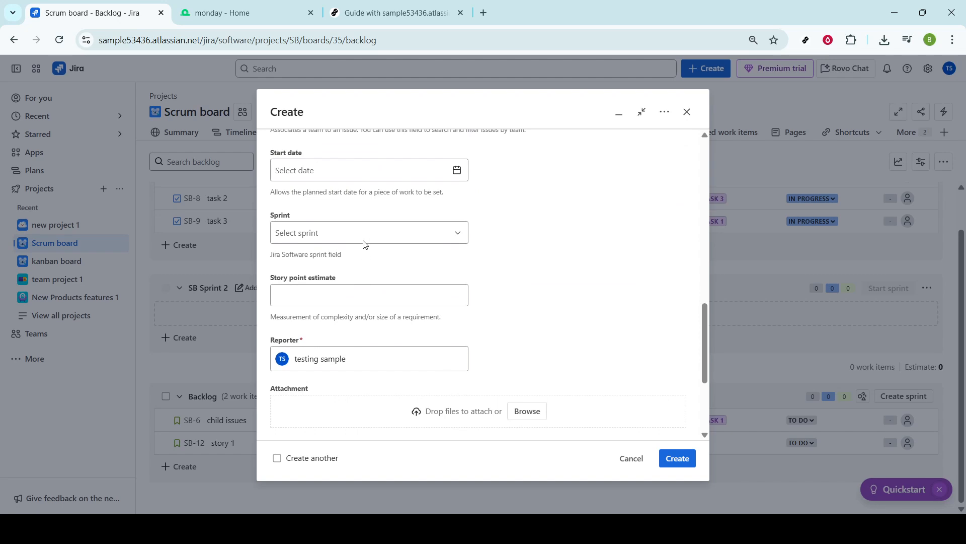
{"action": "scroll", "coordinate": [432, 287], "scroll_direction": "down", "scroll_amount": 3}
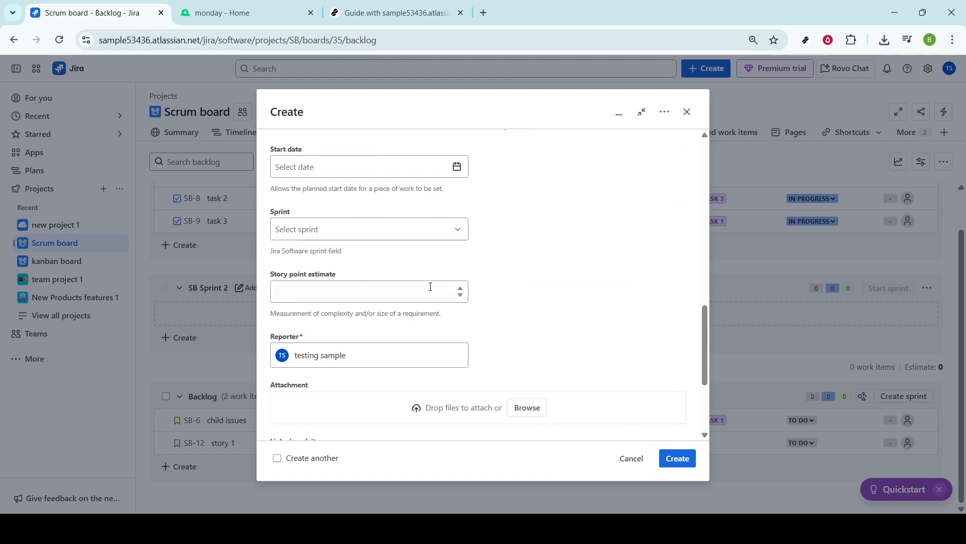
{"action": "scroll", "coordinate": [450, 285], "scroll_direction": "down", "scroll_amount": 1}
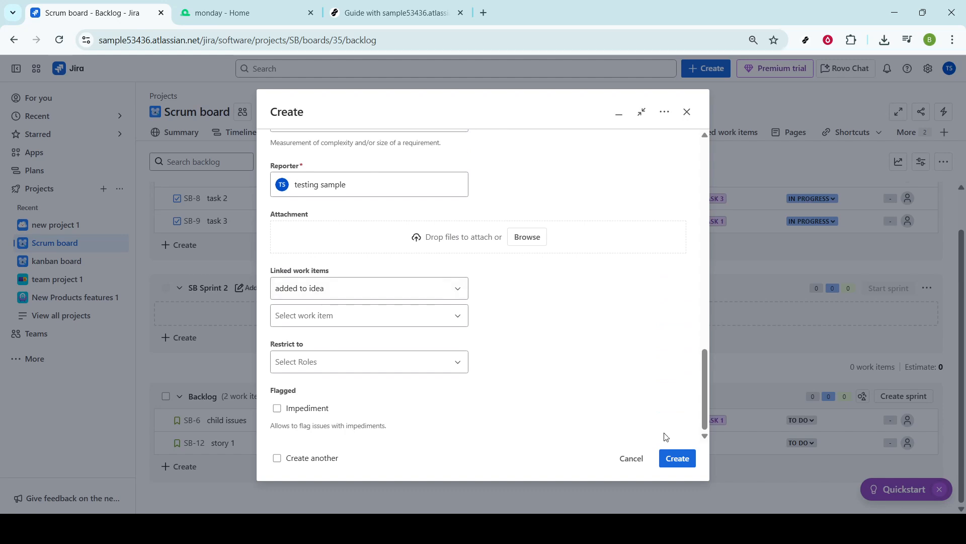
{"action": "left_click", "coordinate": [680, 462]}
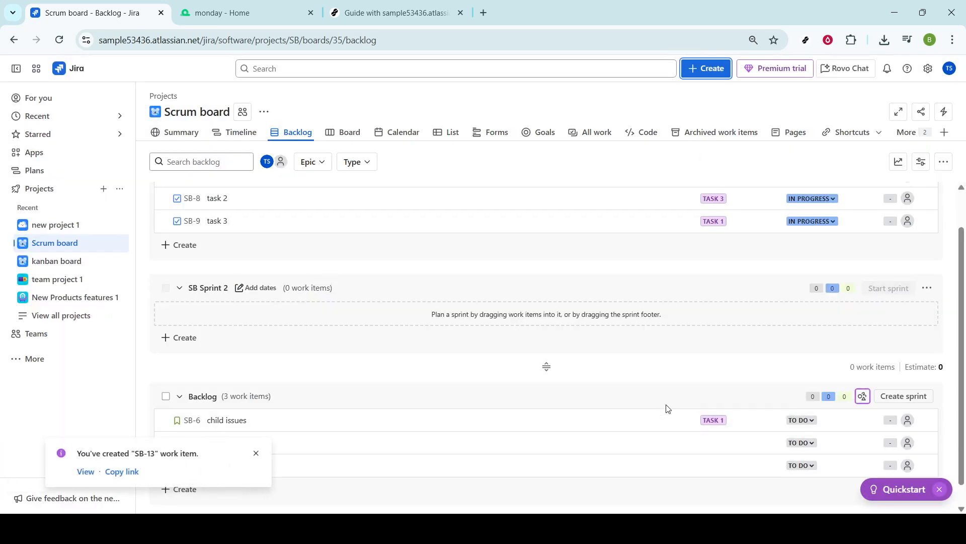
{"action": "left_click", "coordinate": [256, 453]}
{"action": "scroll", "coordinate": [262, 440], "scroll_direction": "down", "scroll_amount": 1}
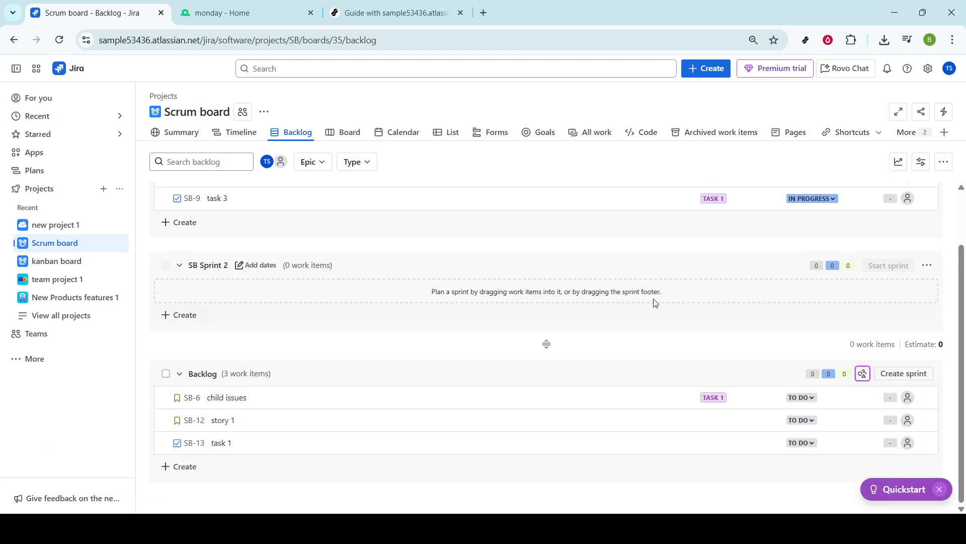
- Start another work item in the Scrum board project and set its work type to Bug
{"action": "left_click", "coordinate": [704, 72]}
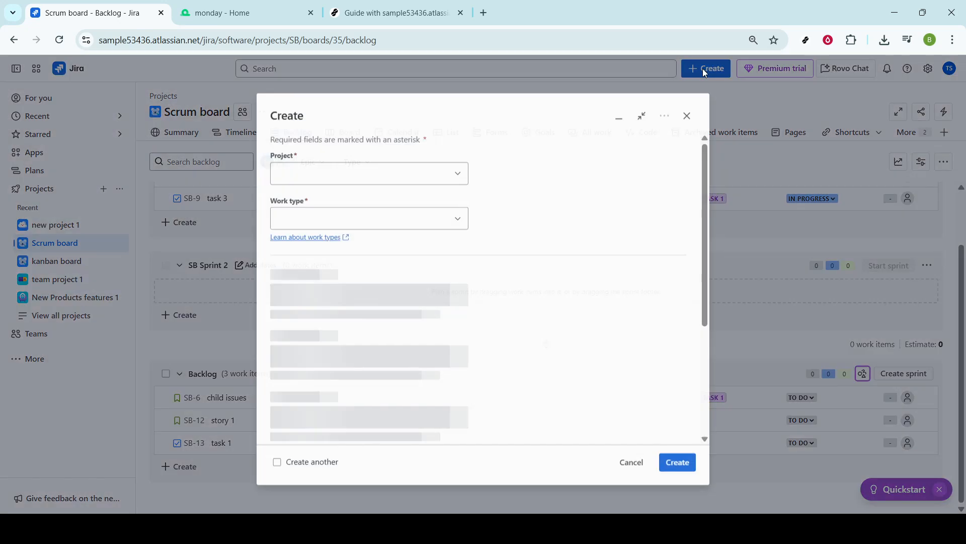
{"action": "left_click", "coordinate": [371, 214]}
{"action": "left_click", "coordinate": [353, 223]}
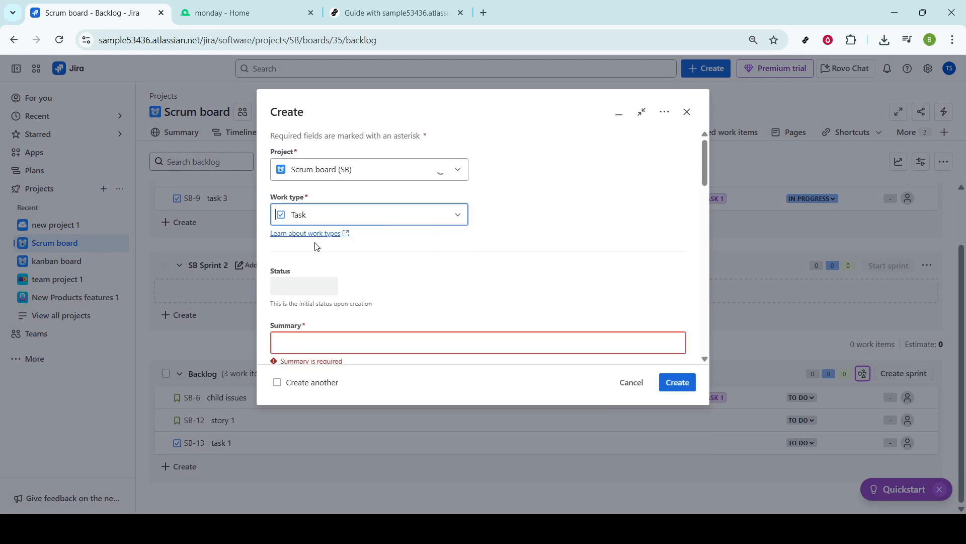
{"action": "left_click", "coordinate": [325, 217]}
{"action": "left_click", "coordinate": [327, 243]}
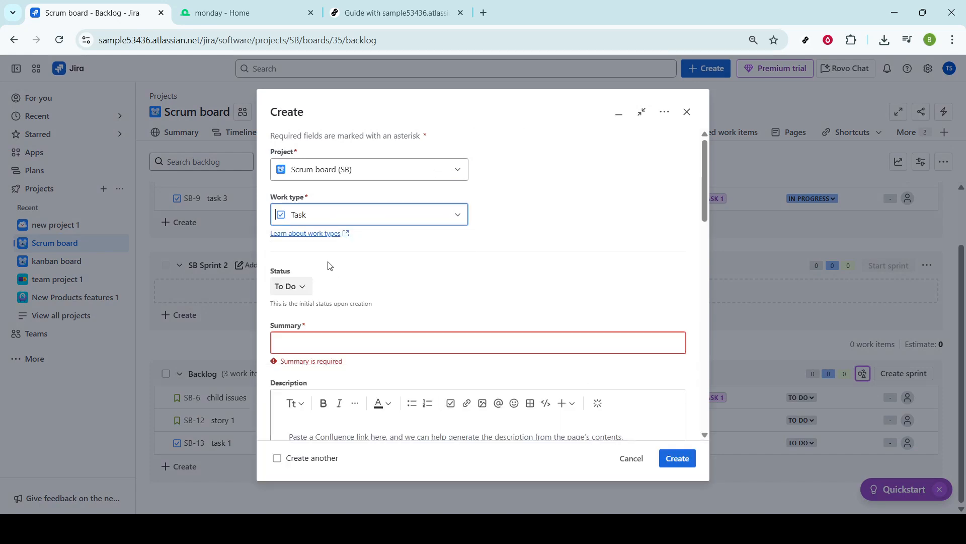
{"action": "left_click", "coordinate": [360, 225]}
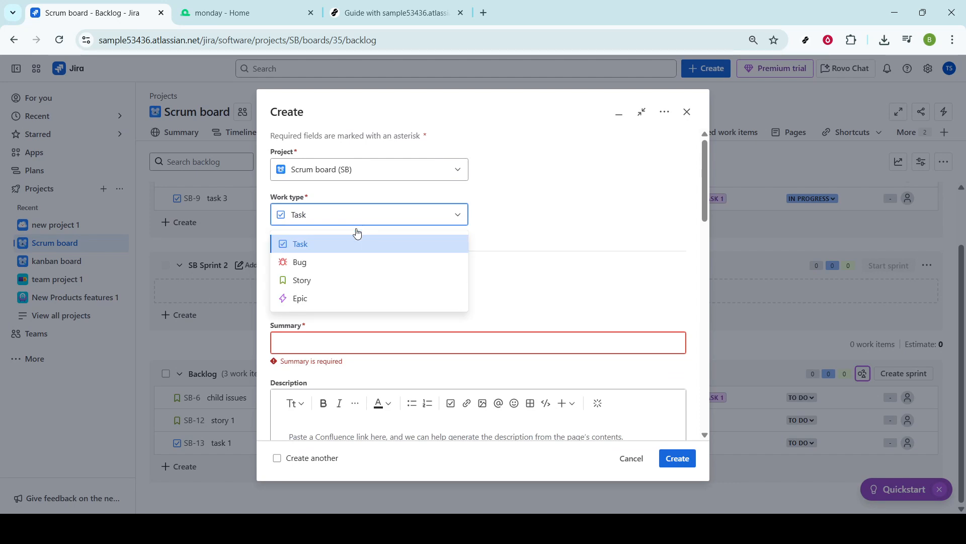
{"action": "left_click", "coordinate": [329, 263]}
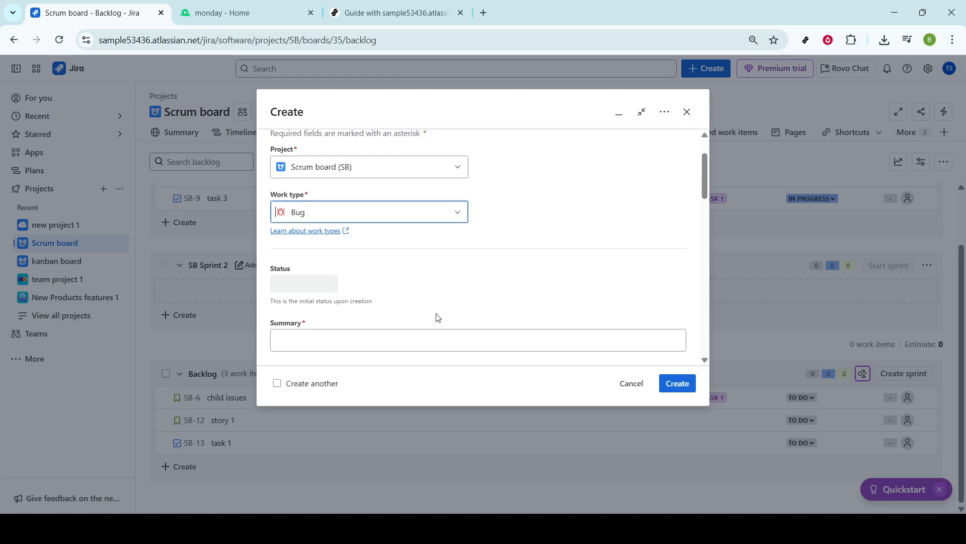
- Look through the bug's creation form, from status and summary down to linked work items, restrictions and the impediment flag
{"action": "scroll", "coordinate": [438, 317], "scroll_direction": "down", "scroll_amount": 3}
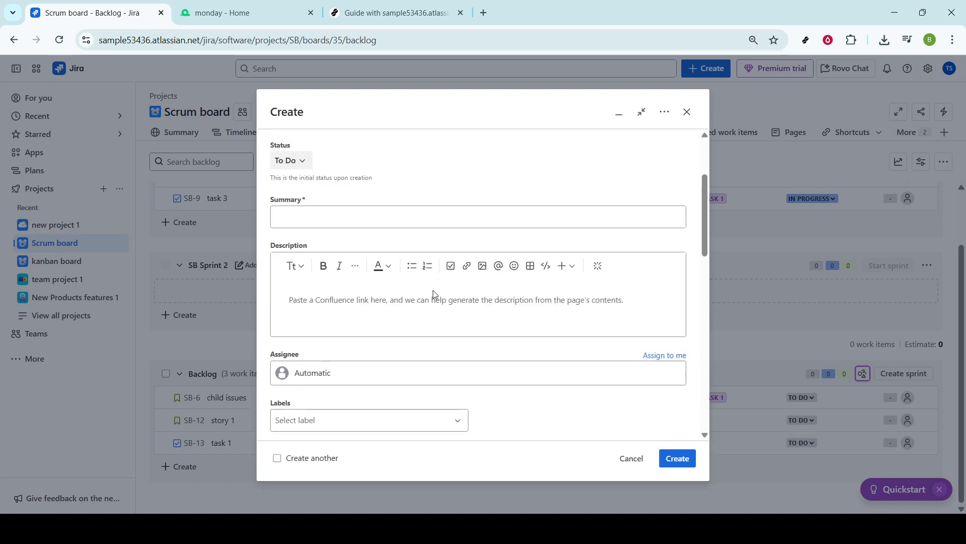
{"action": "scroll", "coordinate": [434, 291], "scroll_direction": "down", "scroll_amount": 2}
{"action": "scroll", "coordinate": [434, 294], "scroll_direction": "up", "scroll_amount": 5}
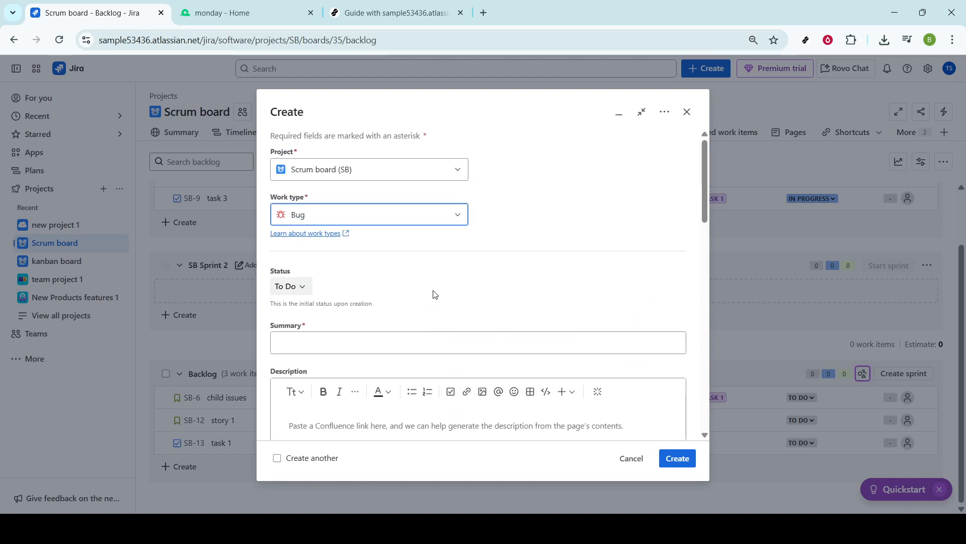
{"action": "scroll", "coordinate": [435, 294], "scroll_direction": "down", "scroll_amount": 4}
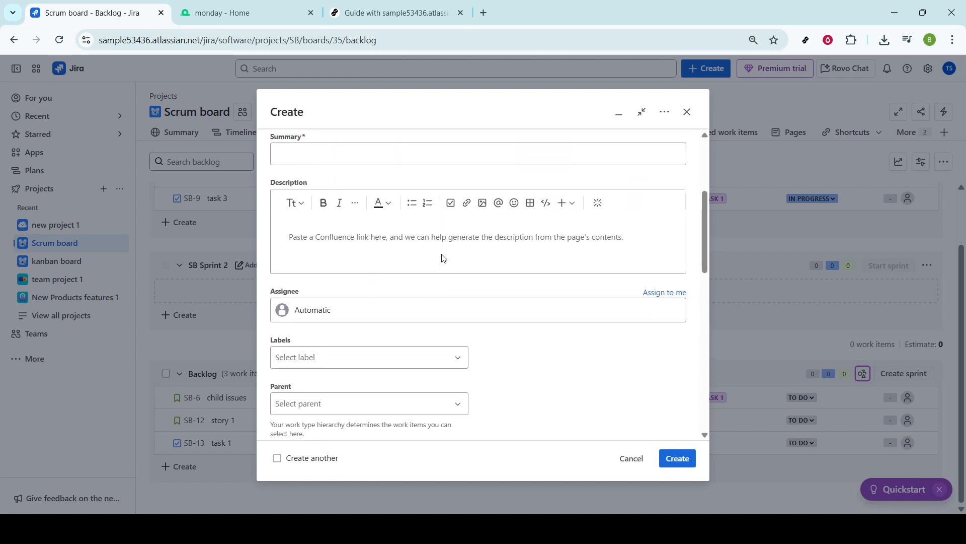
{"action": "scroll", "coordinate": [445, 254], "scroll_direction": "down", "scroll_amount": 2}
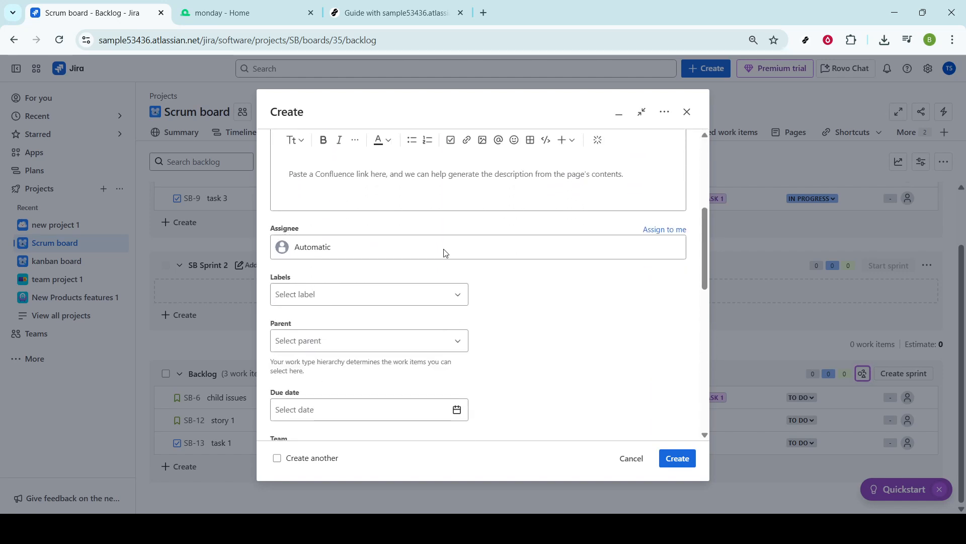
{"action": "scroll", "coordinate": [444, 253], "scroll_direction": "down", "scroll_amount": 3}
{"action": "scroll", "coordinate": [445, 253], "scroll_direction": "down", "scroll_amount": 3}
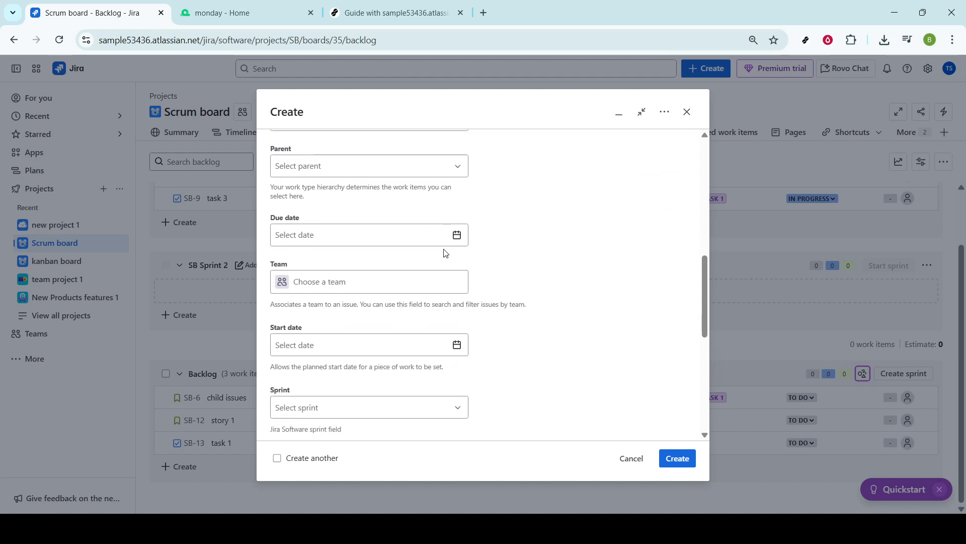
{"action": "scroll", "coordinate": [445, 253], "scroll_direction": "down", "scroll_amount": 4}
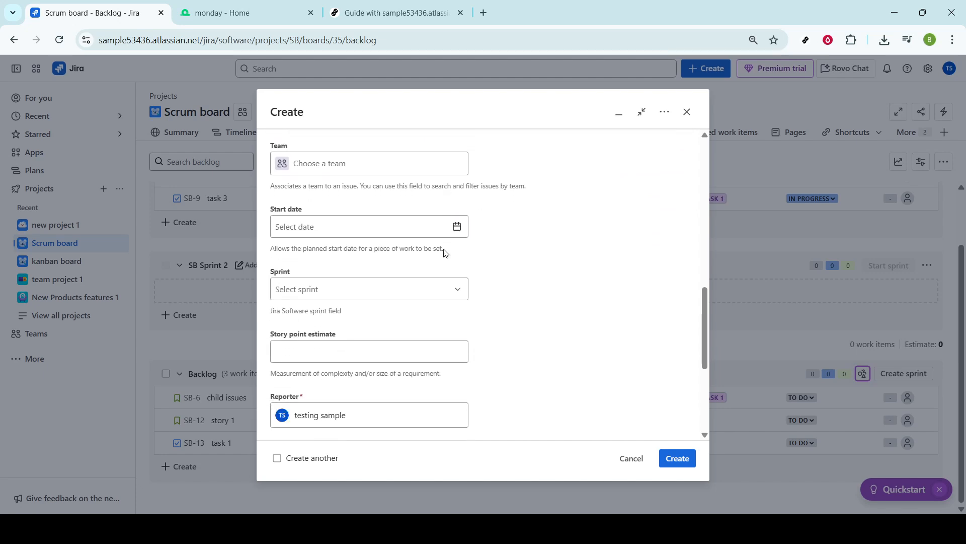
{"action": "scroll", "coordinate": [445, 254], "scroll_direction": "down", "scroll_amount": 3}
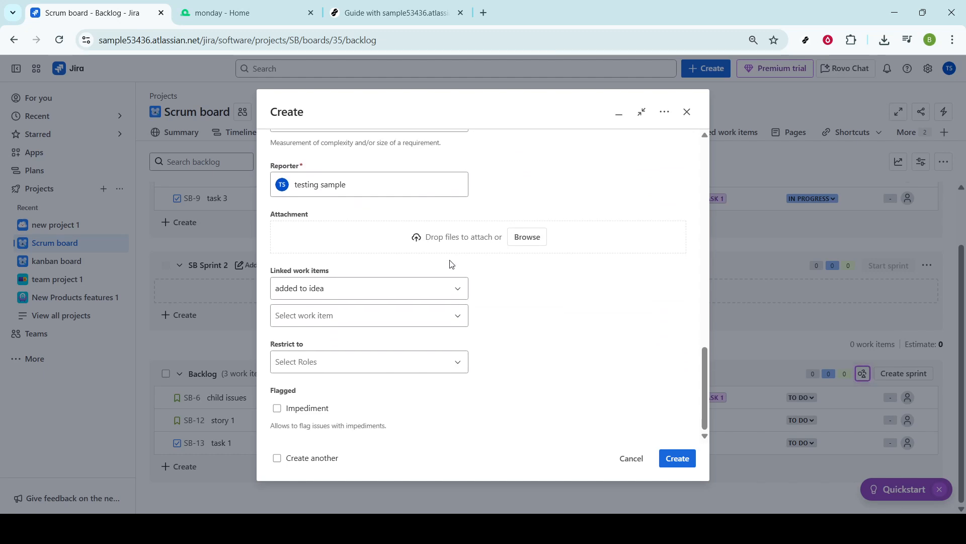
{"action": "scroll", "coordinate": [452, 264], "scroll_direction": "up", "scroll_amount": 10}
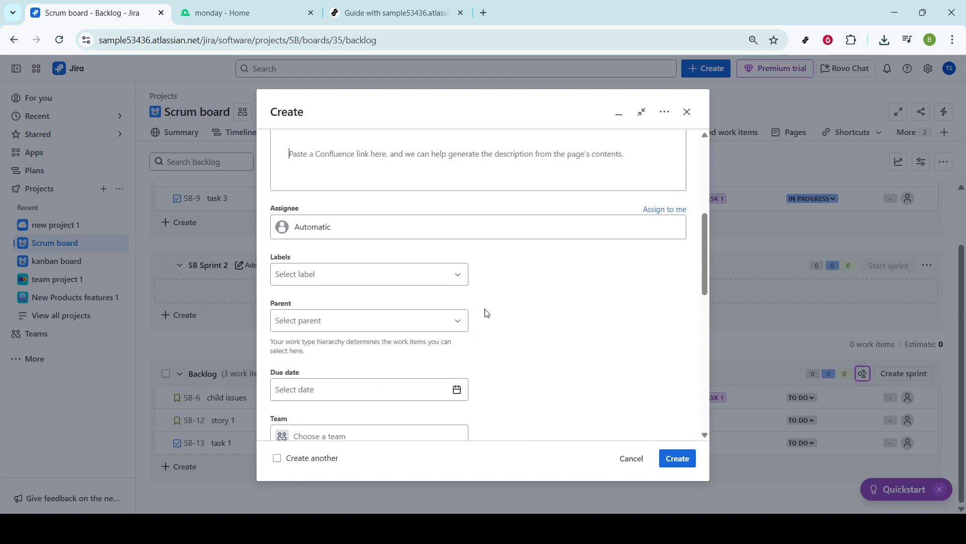
- Try to create the bug with an empty summary, and enter "bug 1" as its summary
{"action": "left_click", "coordinate": [673, 467]}
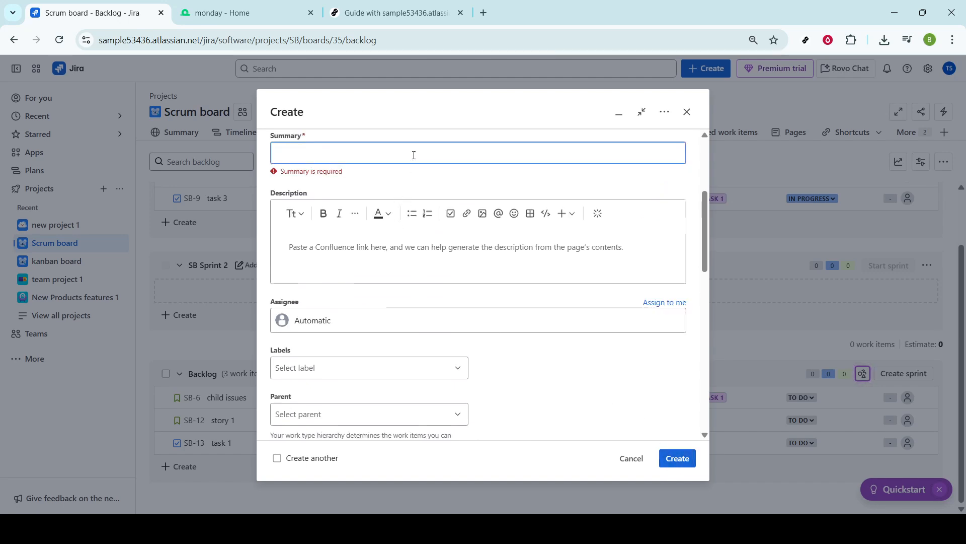
{"action": "type", "text": "bug "}
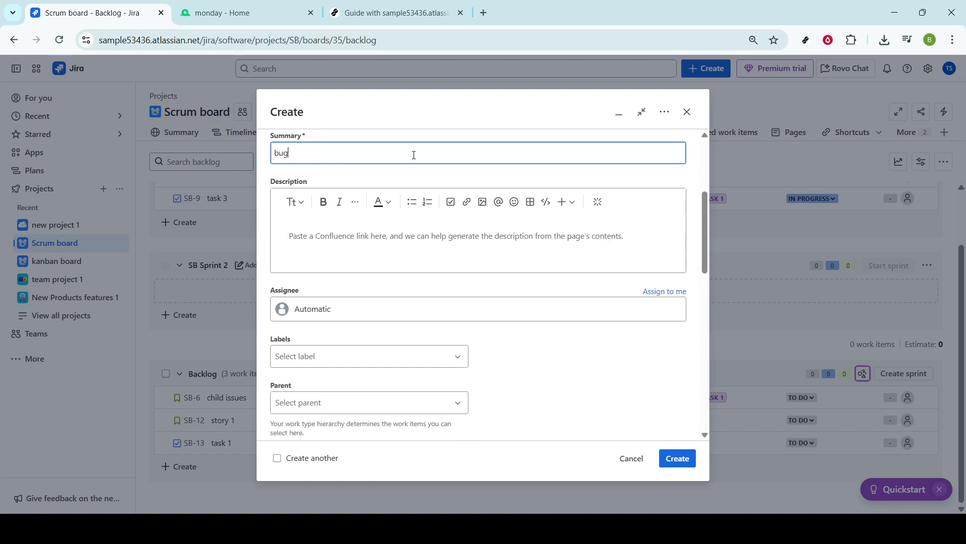
{"action": "type", "text": "1"}
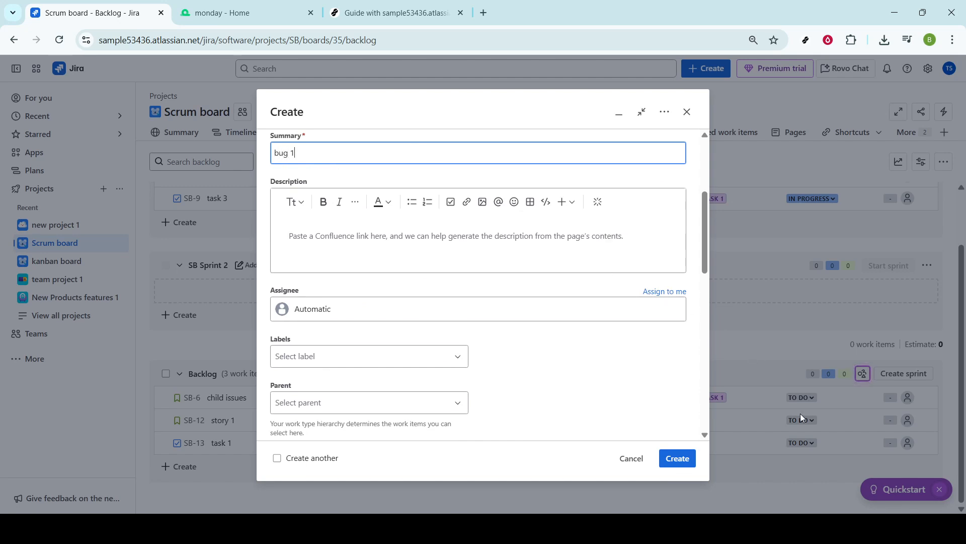